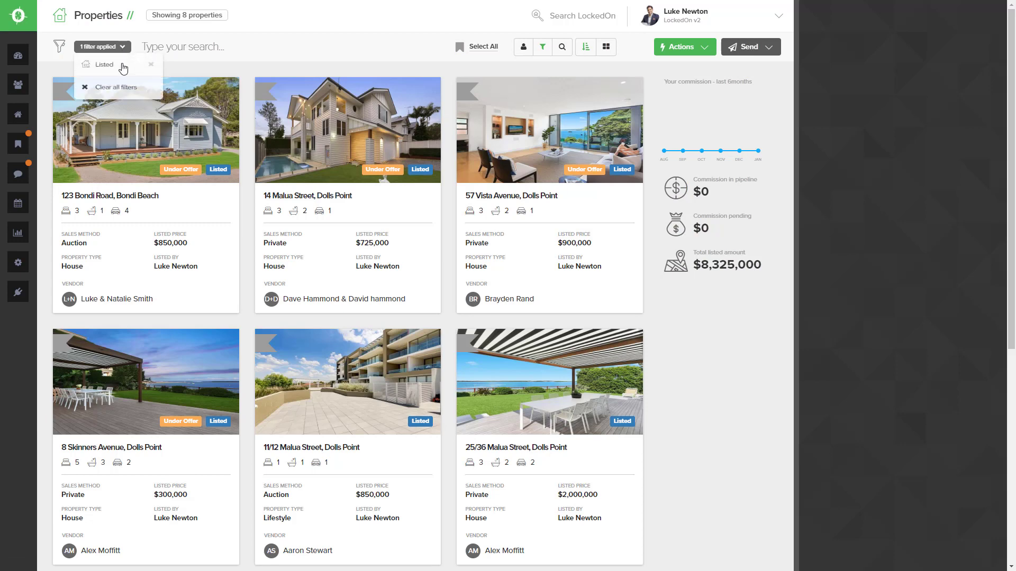
- Replace the Listed filter with the Settled quick filter to list the 3 settled properties
click(104, 87)
click(544, 52)
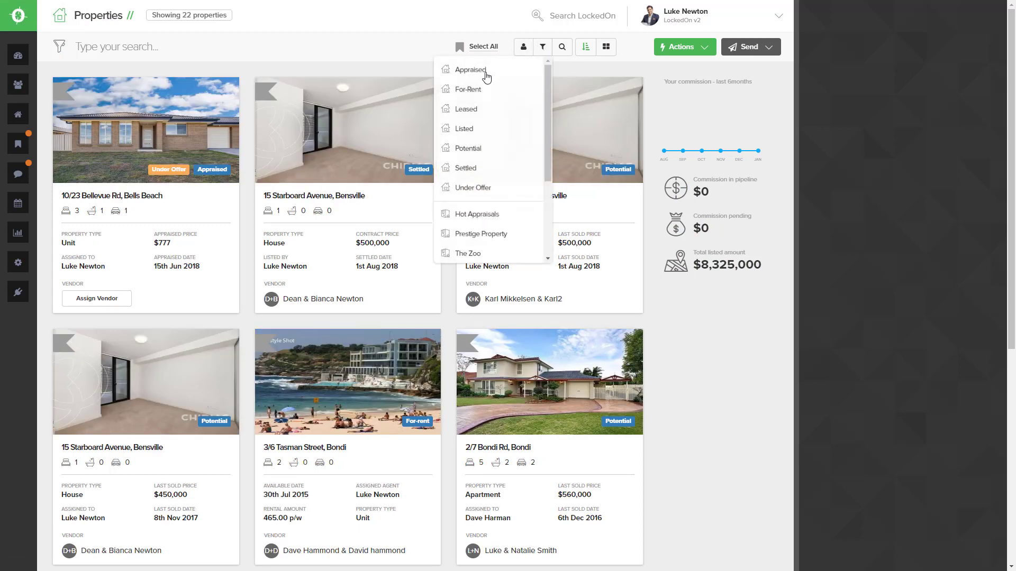
click(478, 171)
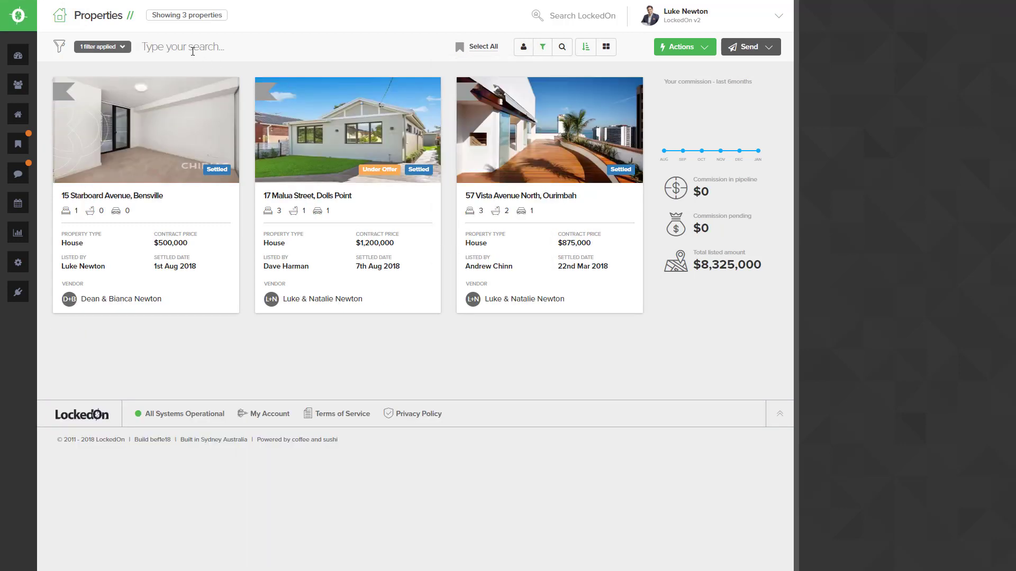
click(317, 140)
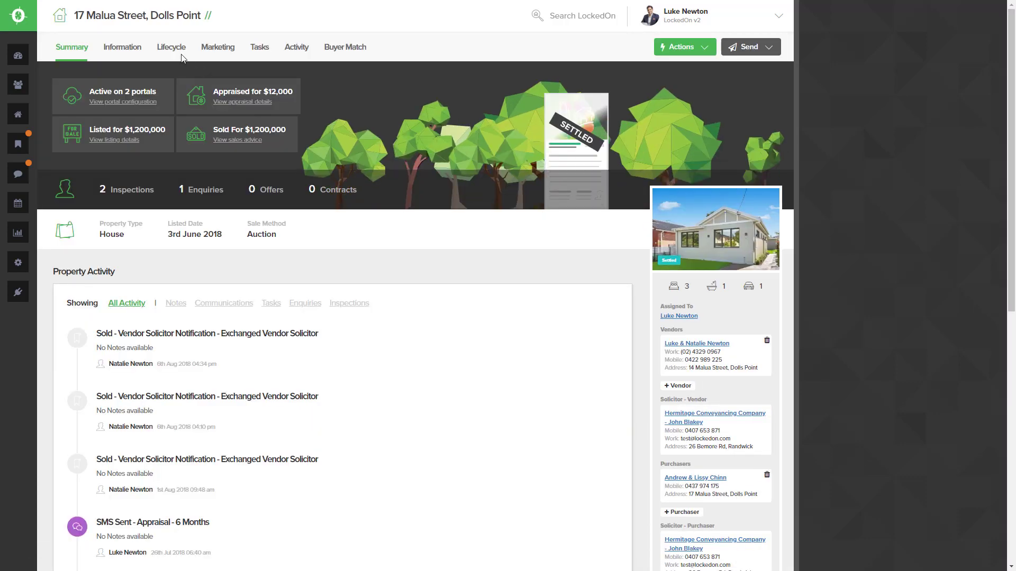
click(171, 48)
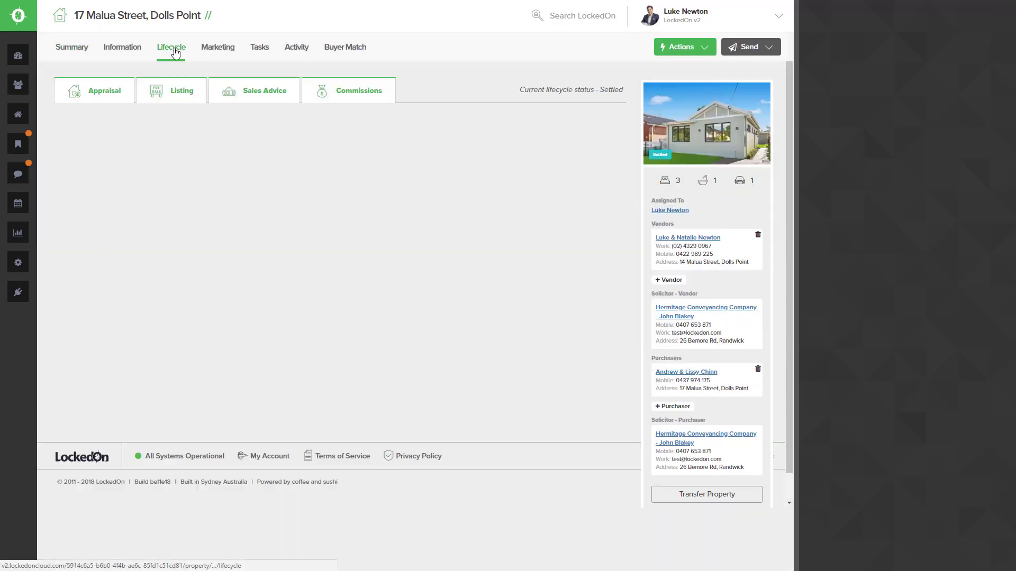
click(238, 91)
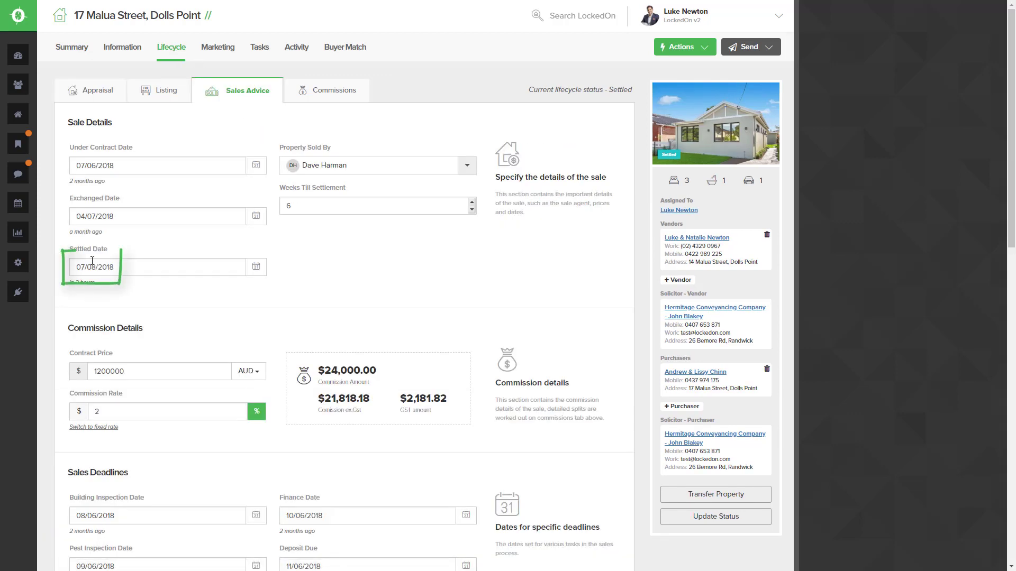
drag(116, 271, 72, 267)
click(304, 268)
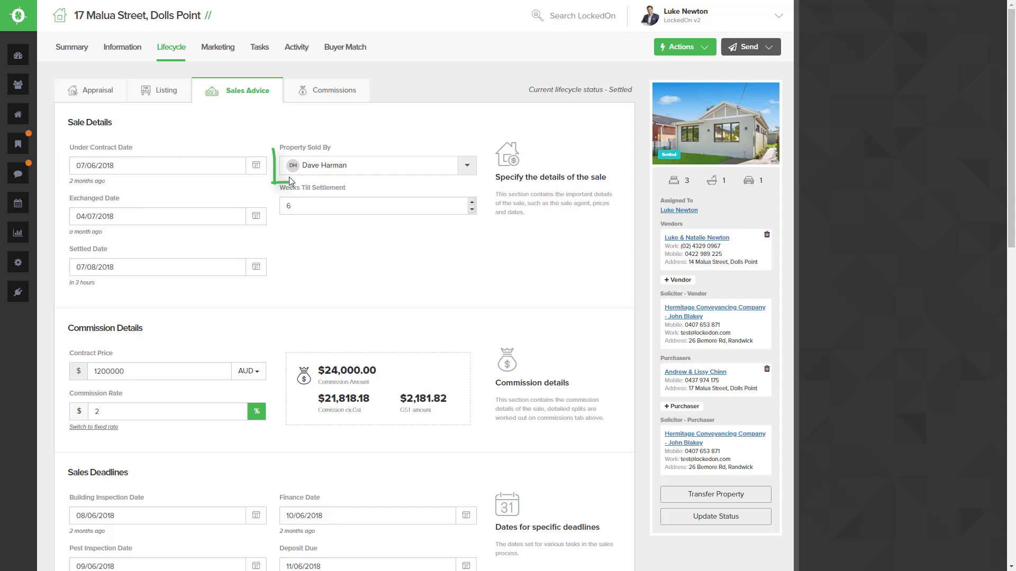
- Save the sales advice details with Update Sales Advice
scroll(154, 270, down, 1)
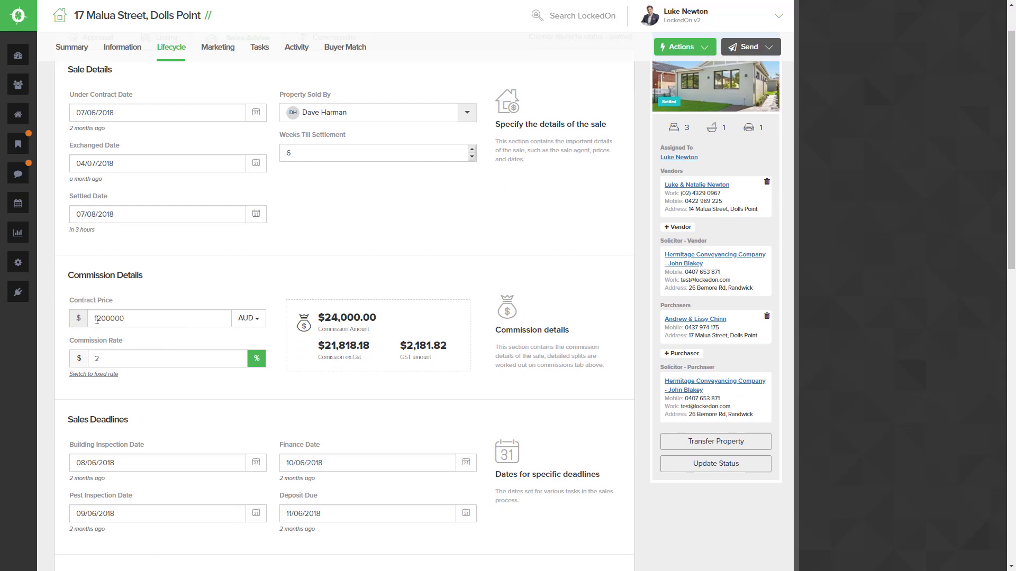
scroll(97, 320, down, 6)
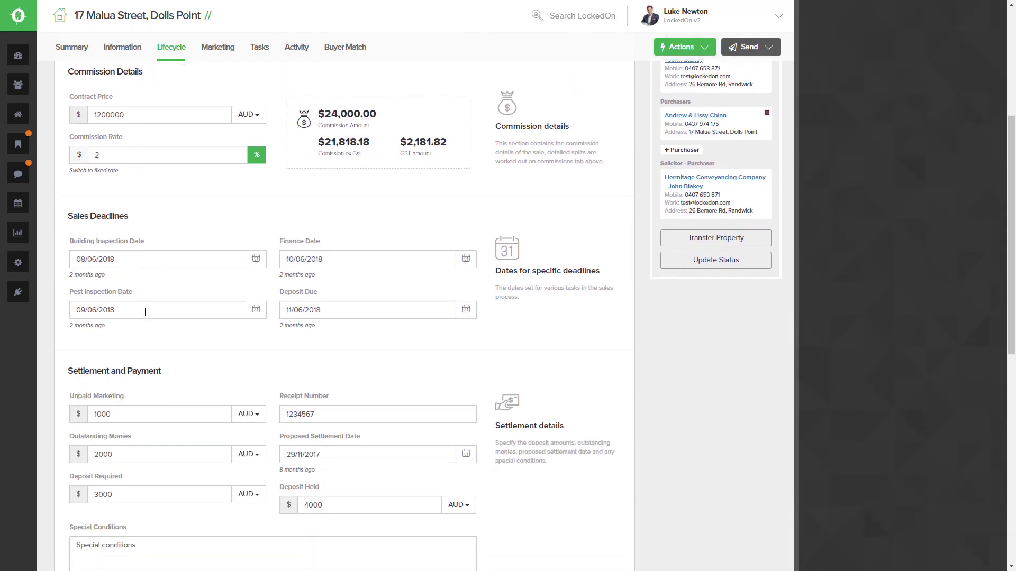
scroll(146, 317, down, 4)
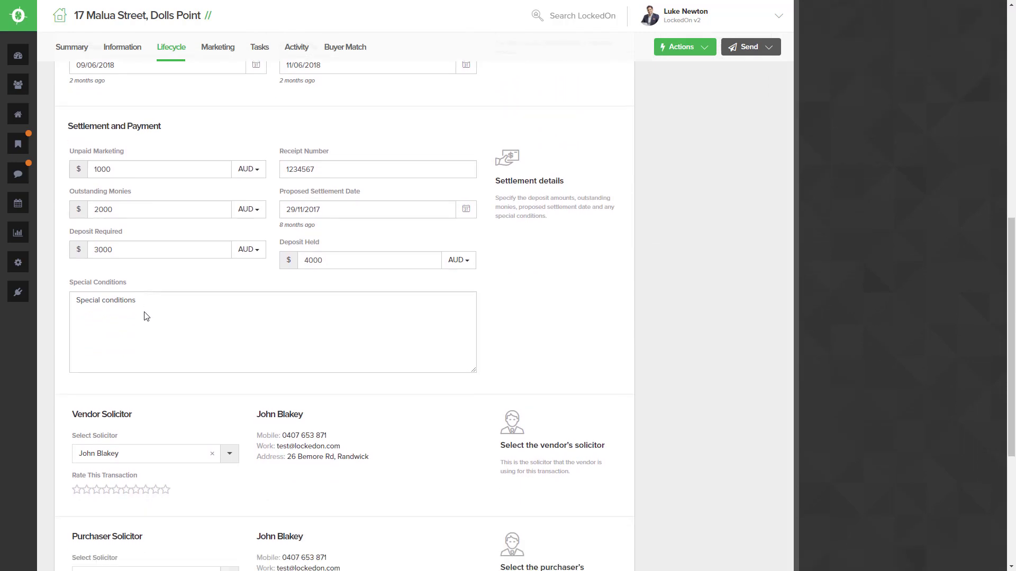
scroll(147, 316, down, 3)
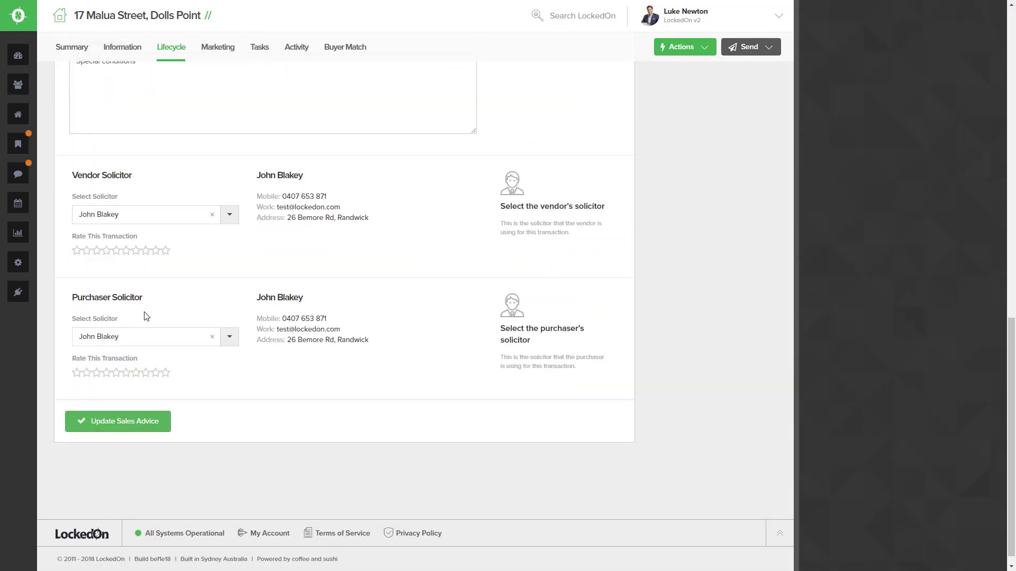
click(125, 423)
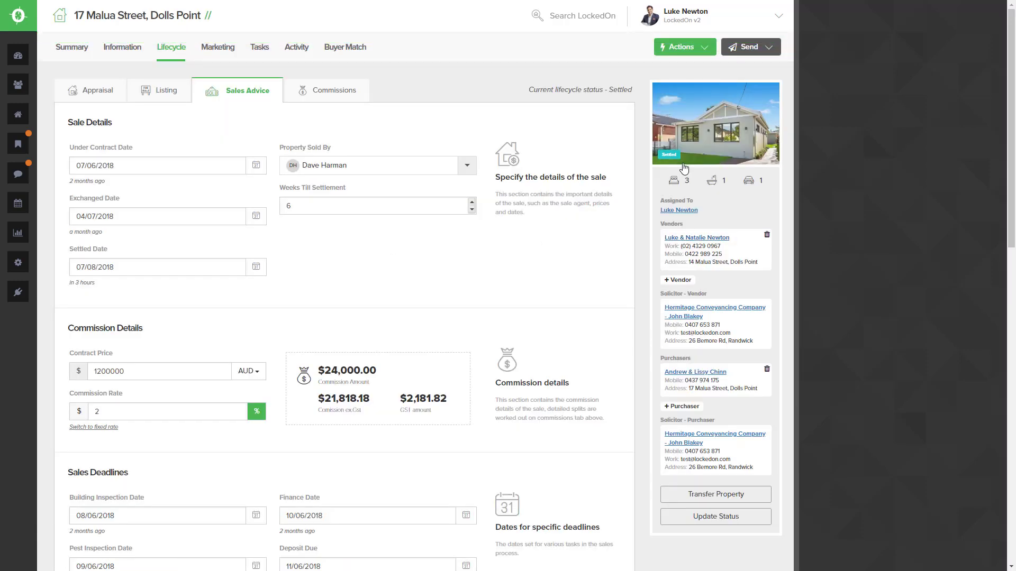
scroll(680, 162, down, 1)
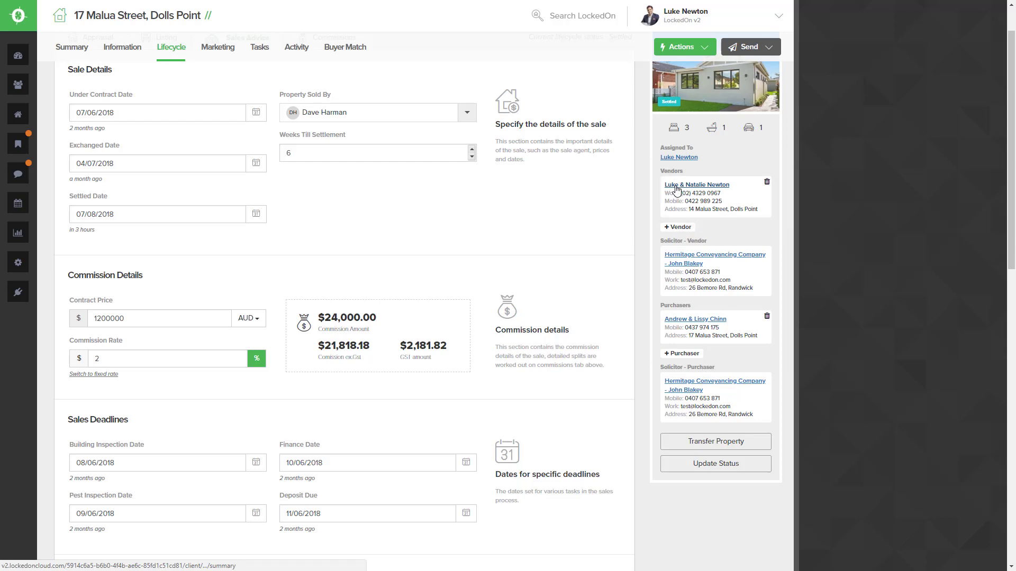
click(701, 447)
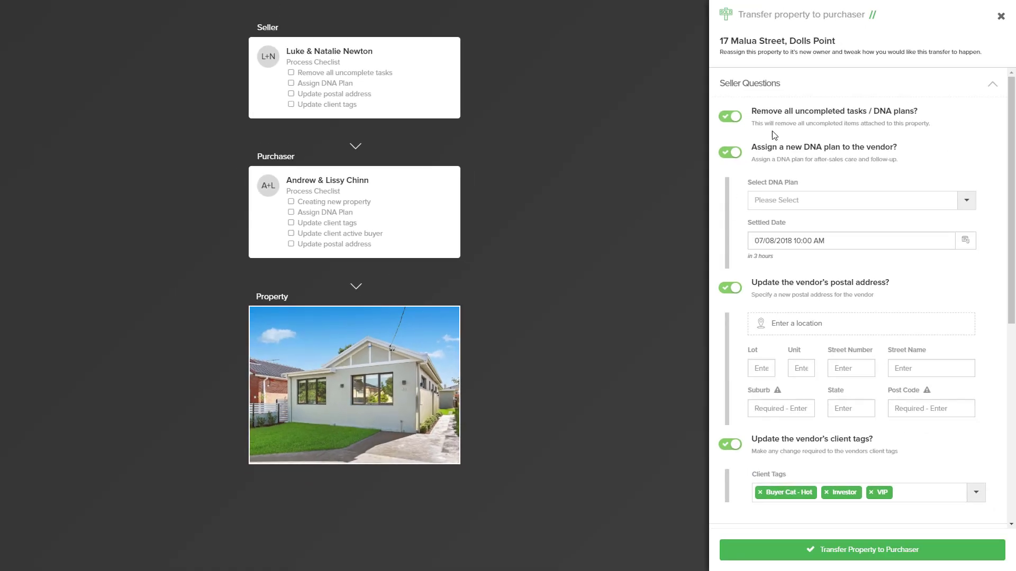
click(757, 83)
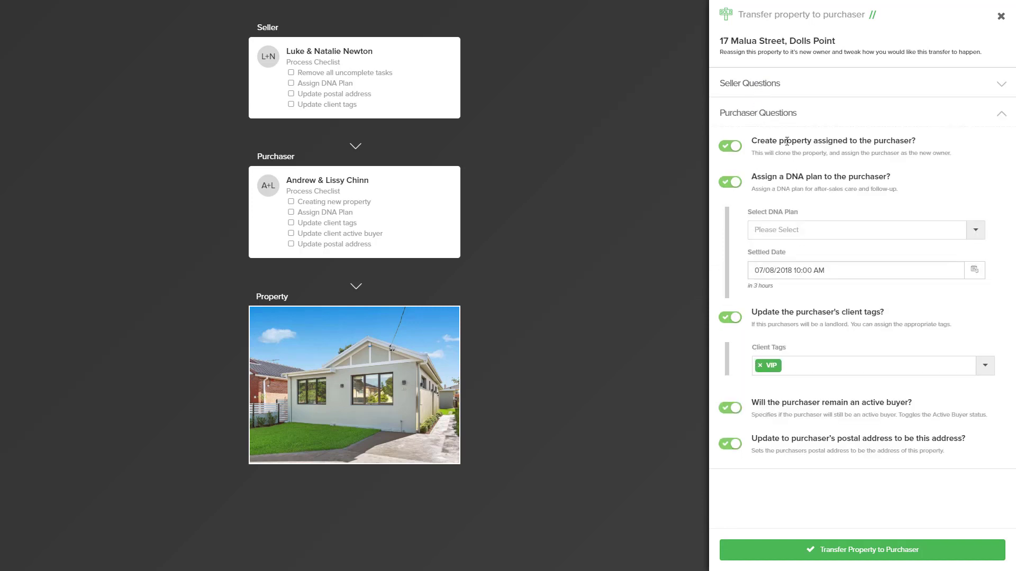
click(773, 89)
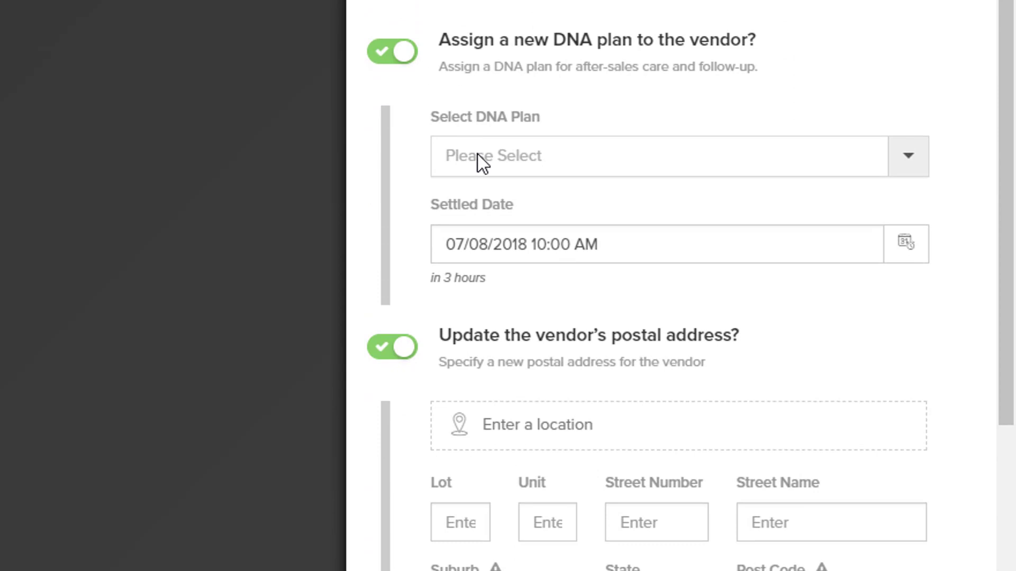
- Assign the vendor the 6.1 Settled - Vendor DNA plan
click(477, 155)
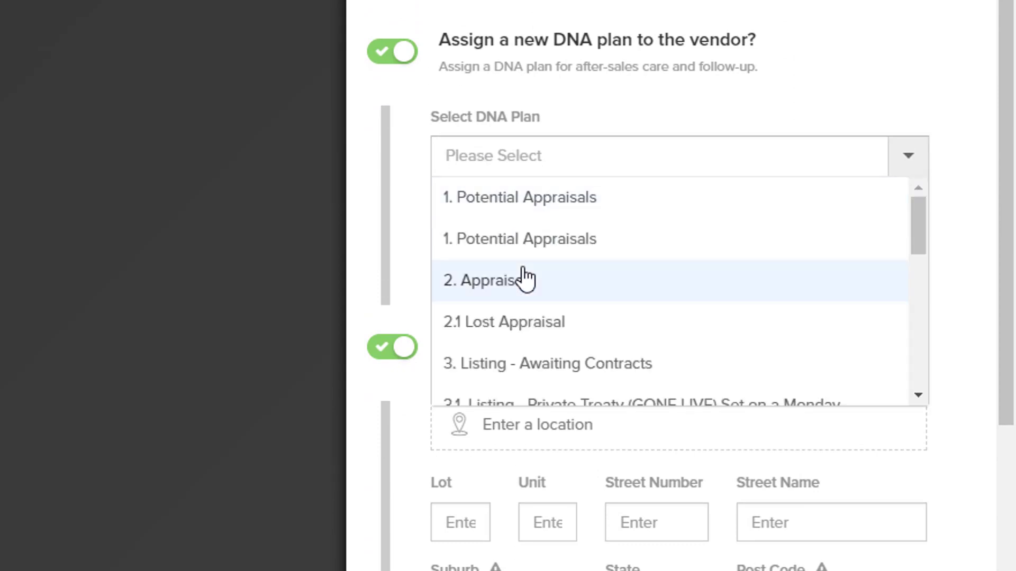
scroll(522, 272, down, 4)
scroll(523, 275, down, 3)
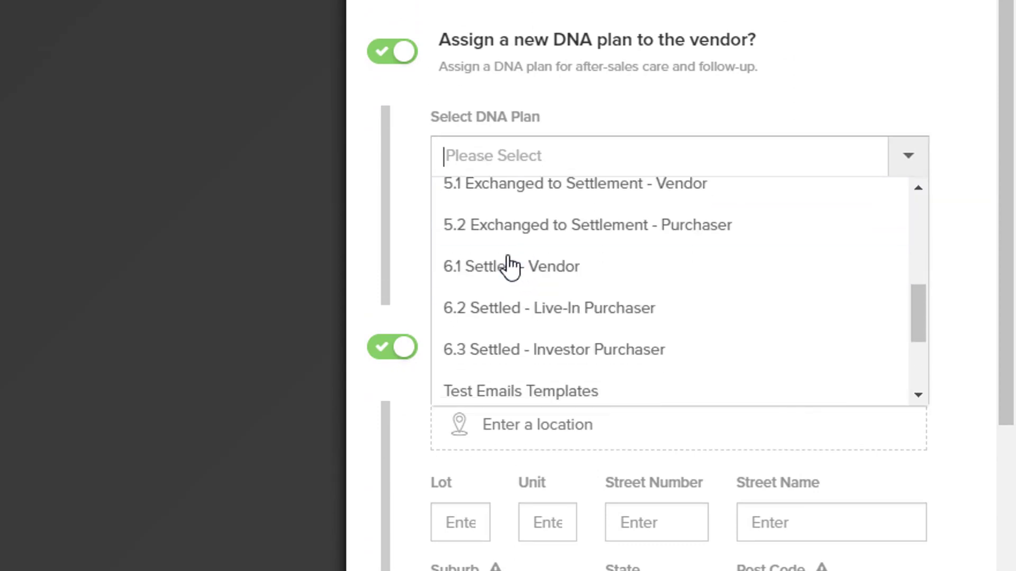
click(497, 274)
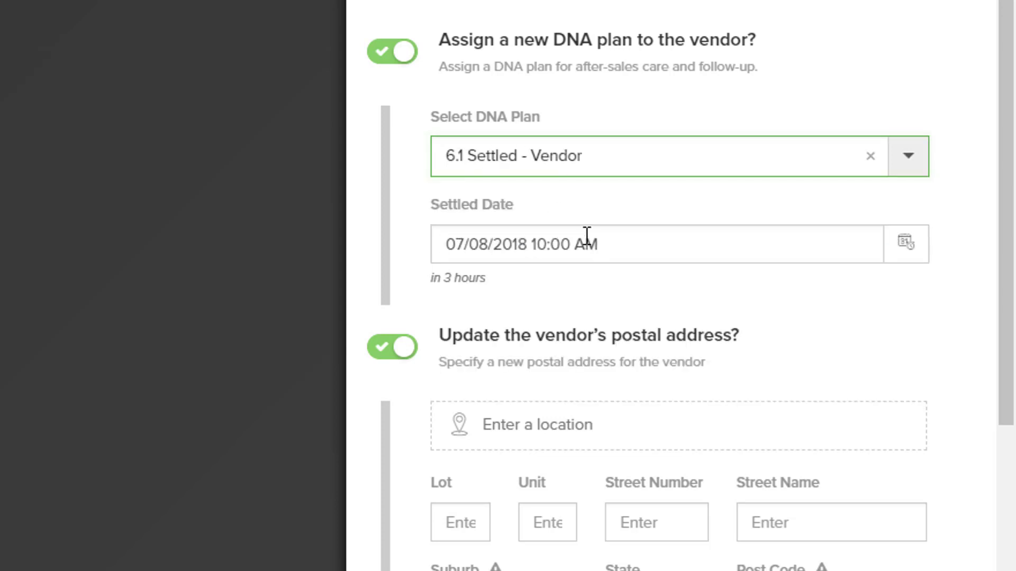
scroll(587, 236, down, 5)
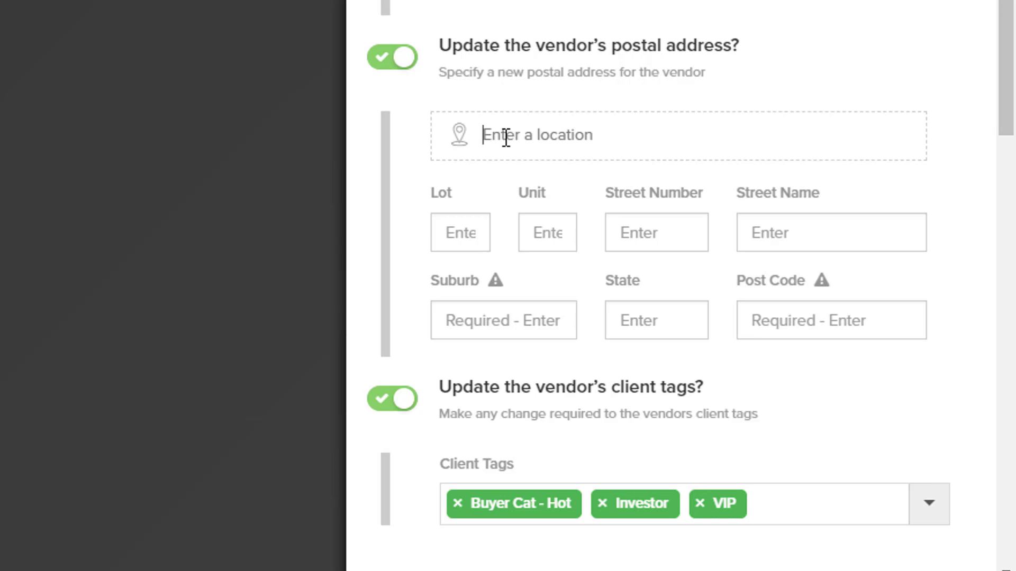
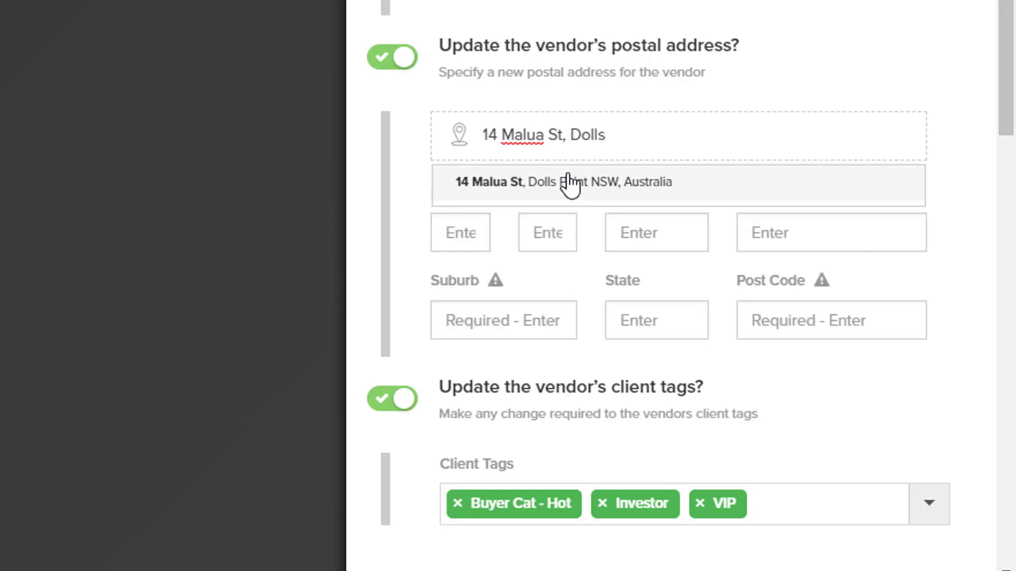
- Enter the vendor's new postal address and pick the Dolls Point suggestion to auto-fill street, suburb, state and post code
click(566, 183)
scroll(702, 208, down, 4)
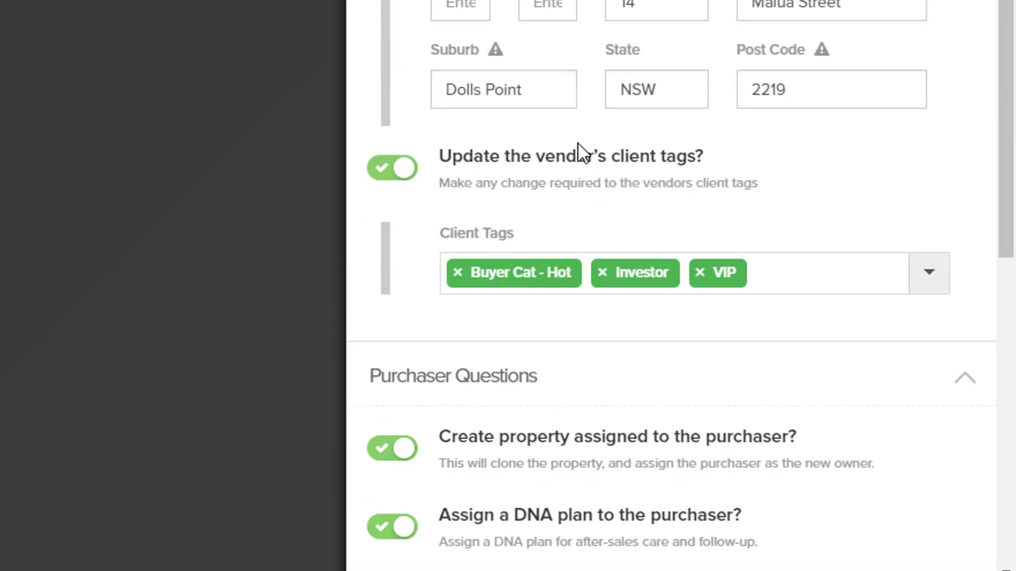
scroll(564, 148, down, 2)
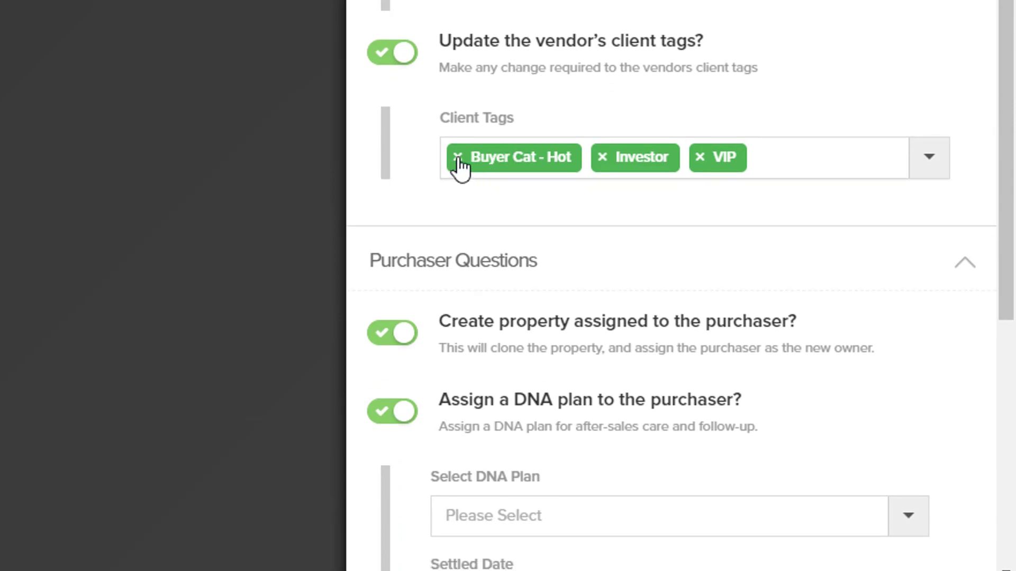
- Remove the vendor's Investor tag, keeping Buyer Cat - Hot and VIP without adding others
click(602, 157)
click(654, 110)
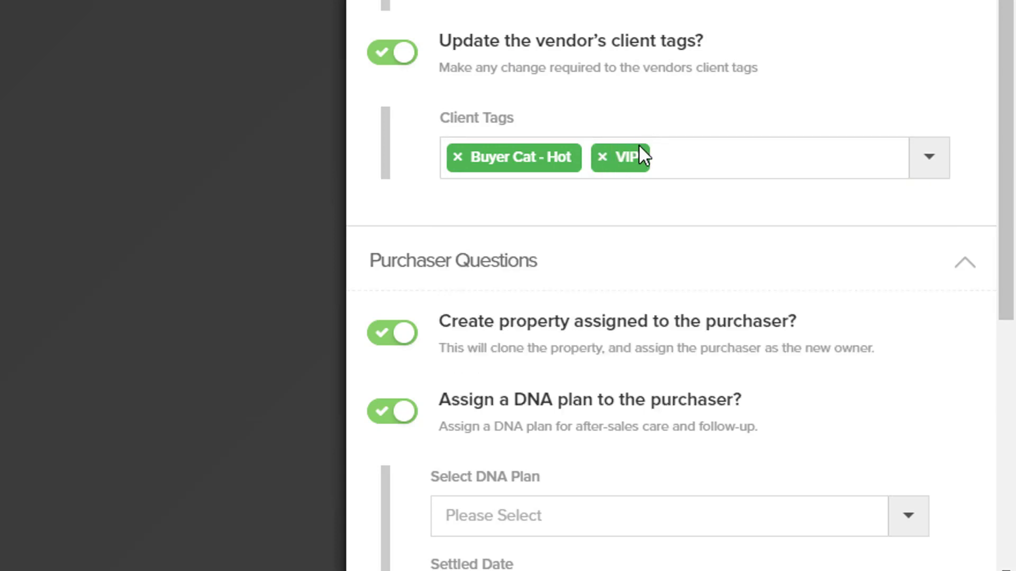
click(808, 161)
scroll(699, 237, down, 5)
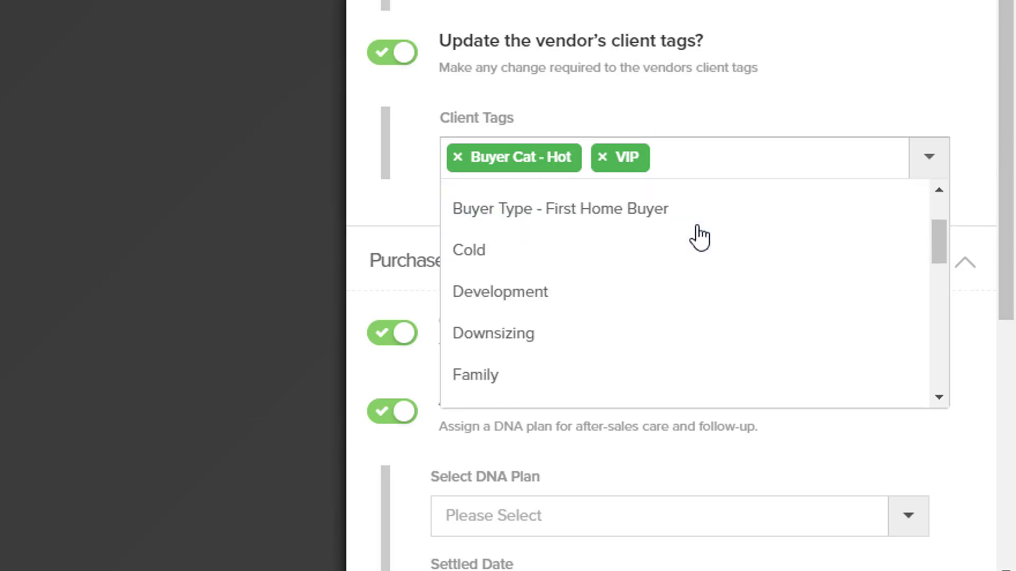
scroll(702, 235, down, 2)
scroll(701, 235, down, 5)
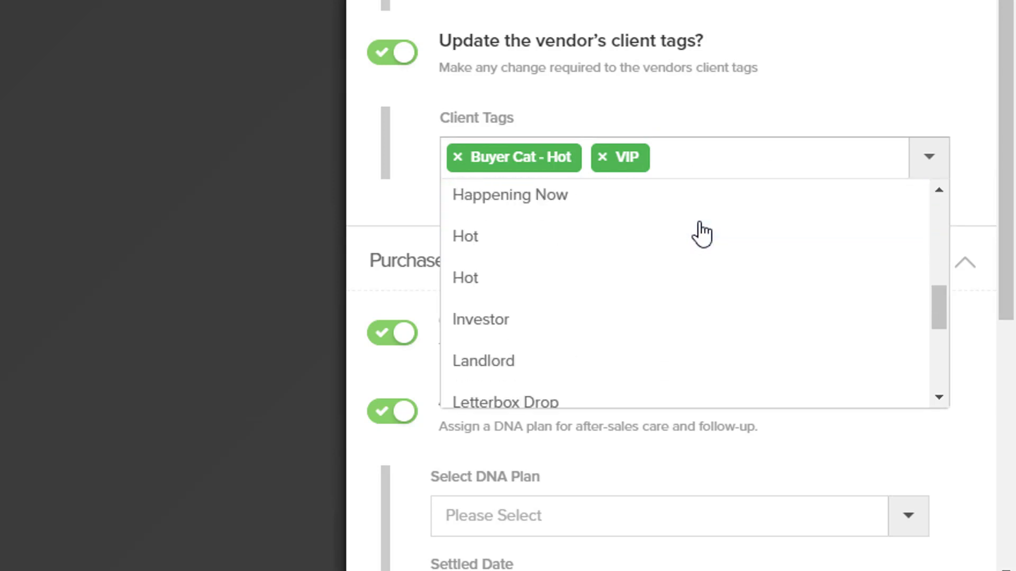
scroll(702, 234, down, 4)
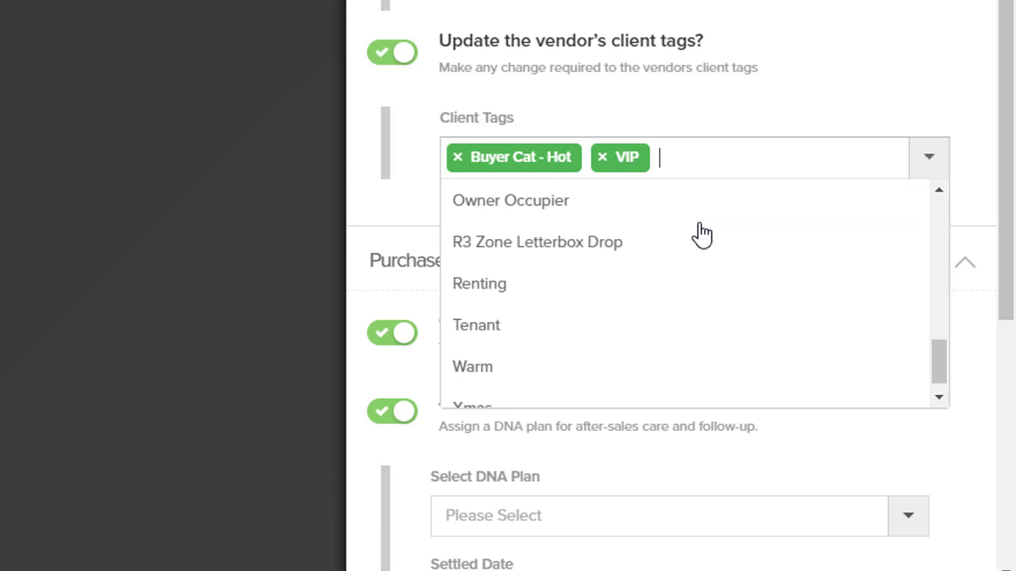
scroll(704, 251, up, 13)
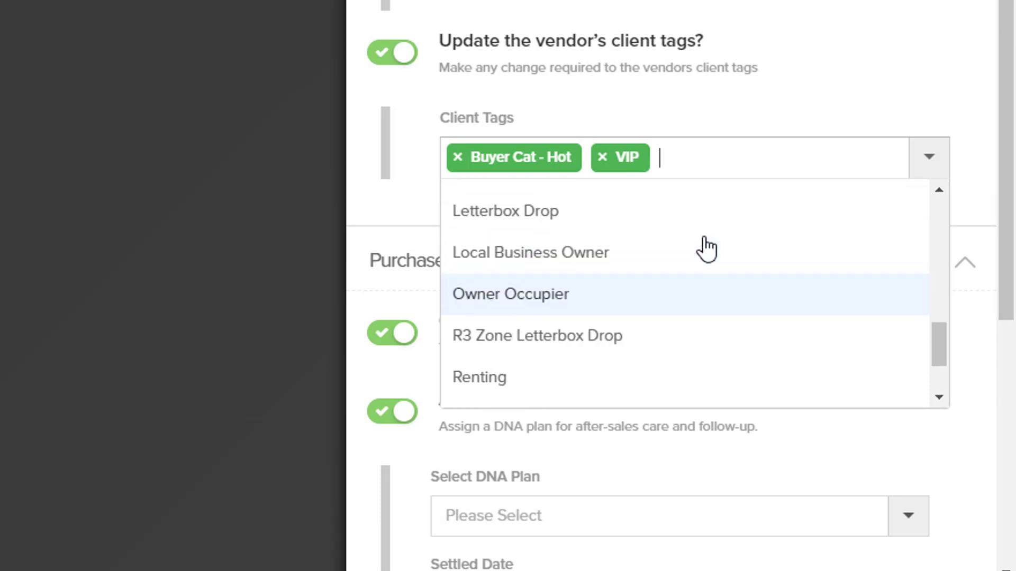
click(782, 113)
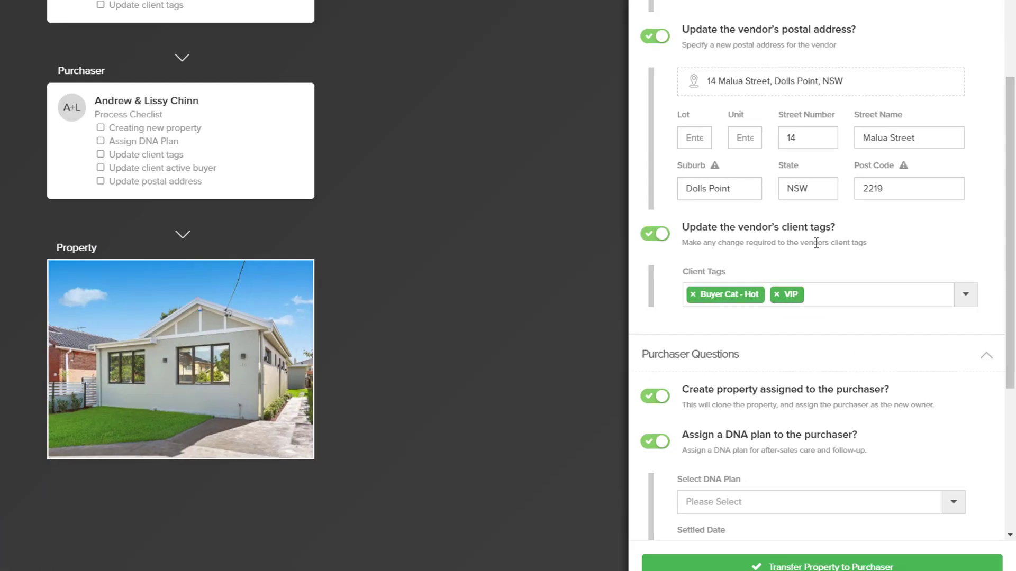
scroll(682, 81, up, 3)
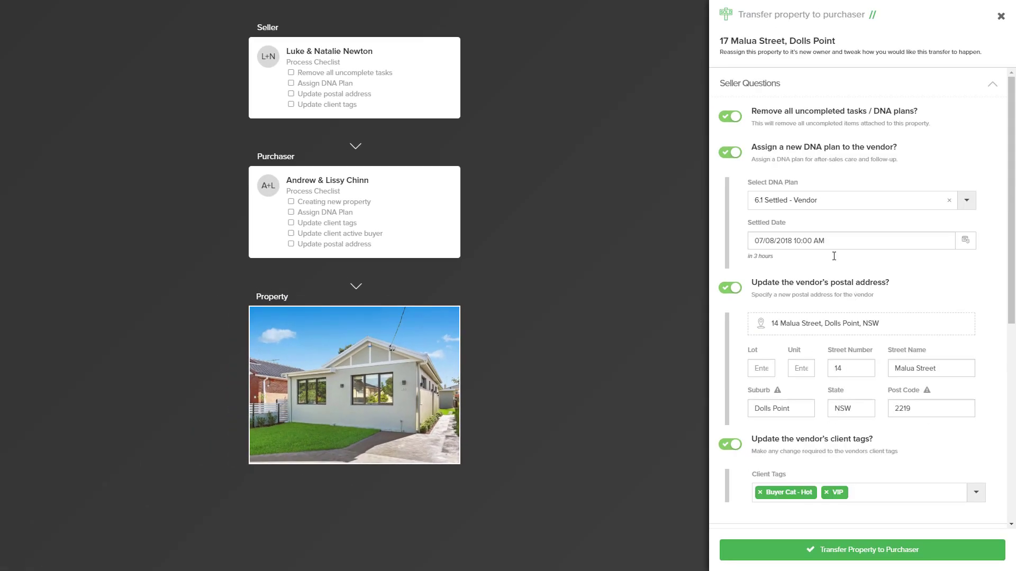
- Switch to the purchaser questions and assign the 6.2 Settled - Live-In Purchaser DNA plan
click(800, 86)
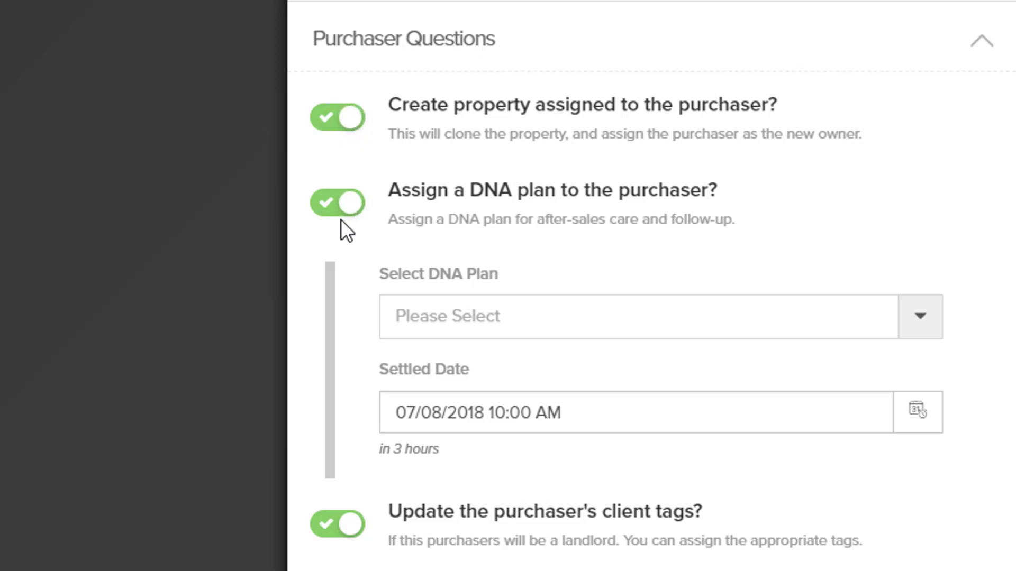
scroll(361, 221, down, 3)
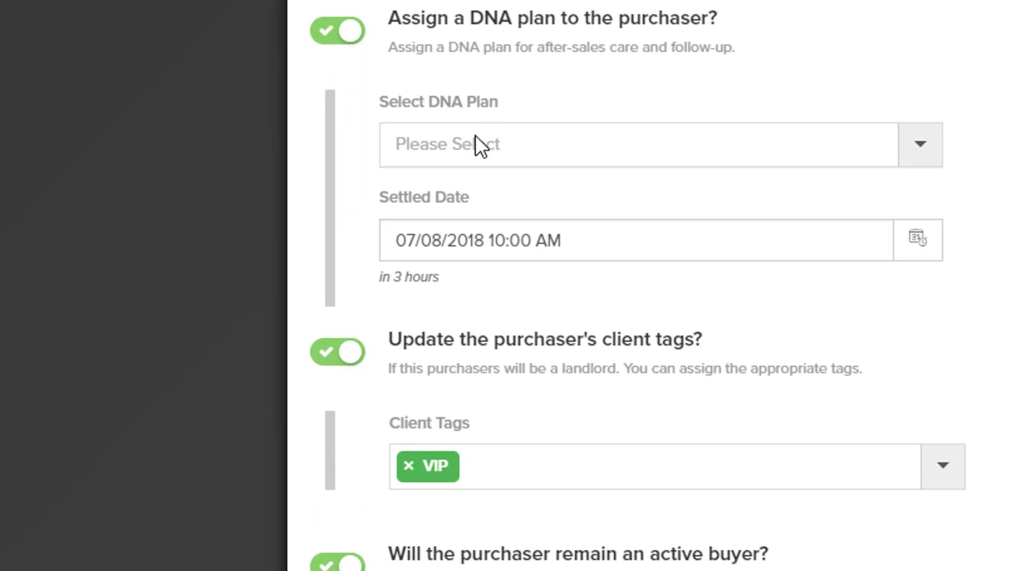
click(475, 136)
scroll(468, 290, down, 7)
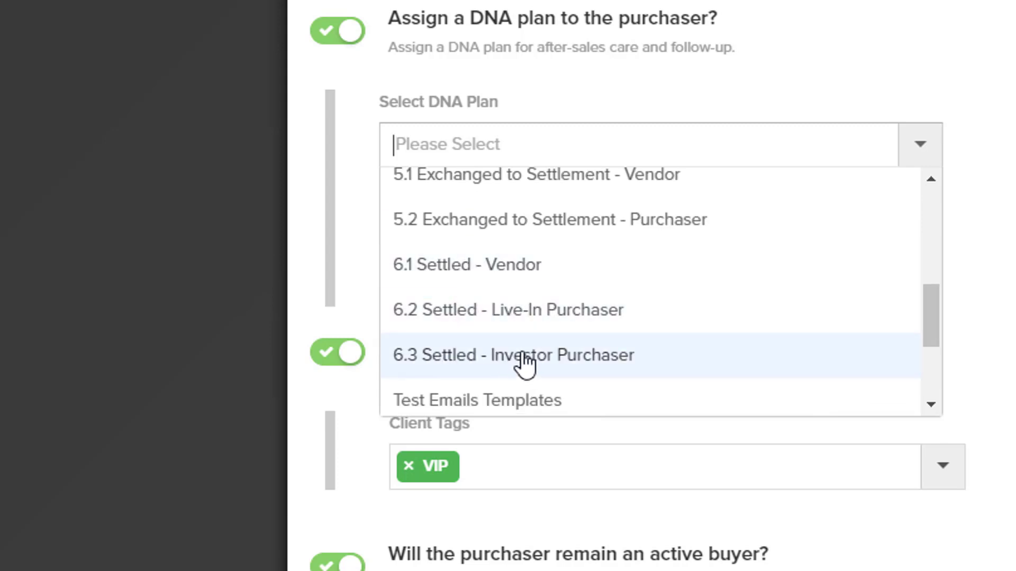
click(547, 312)
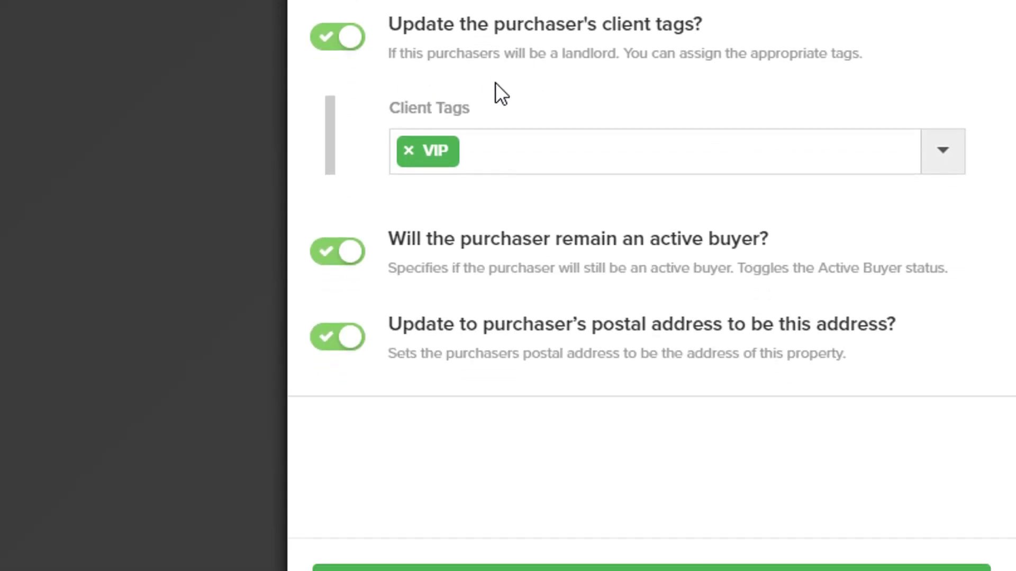
- Add and then remove the Landlord tag, leaving the purchaser tagged VIP only
click(530, 149)
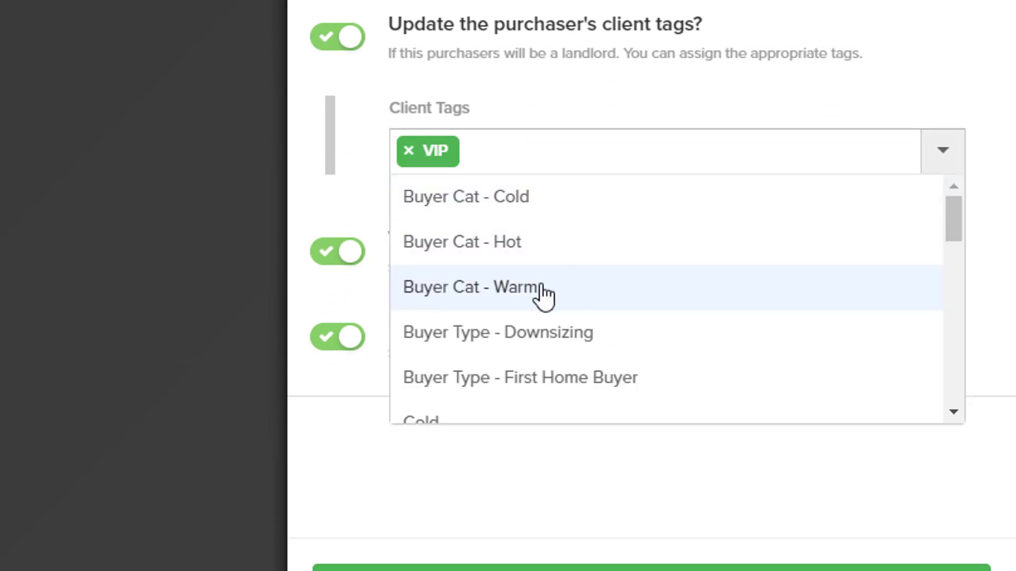
scroll(544, 296, down, 3)
scroll(544, 298, down, 3)
scroll(544, 297, down, 6)
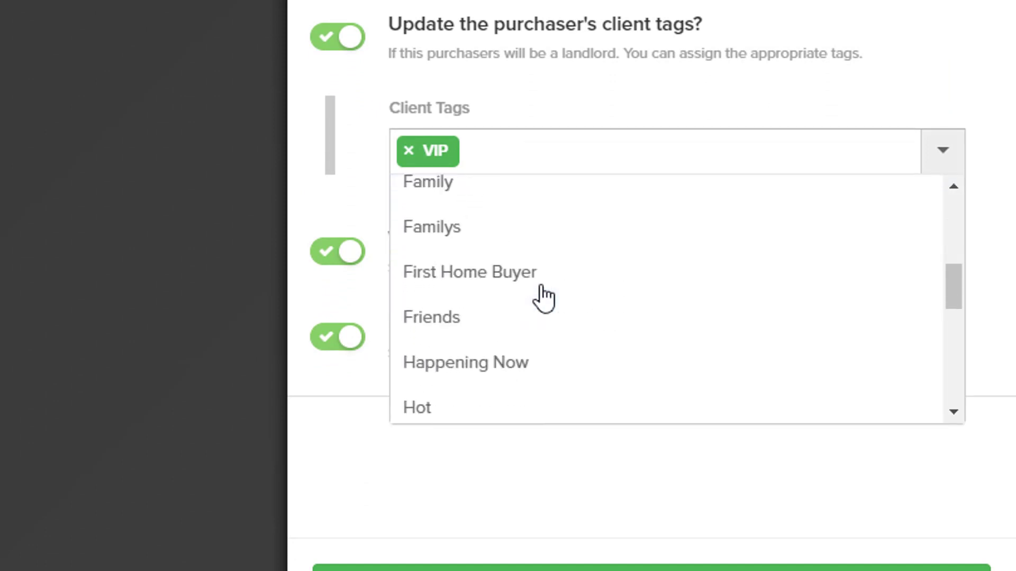
click(484, 294)
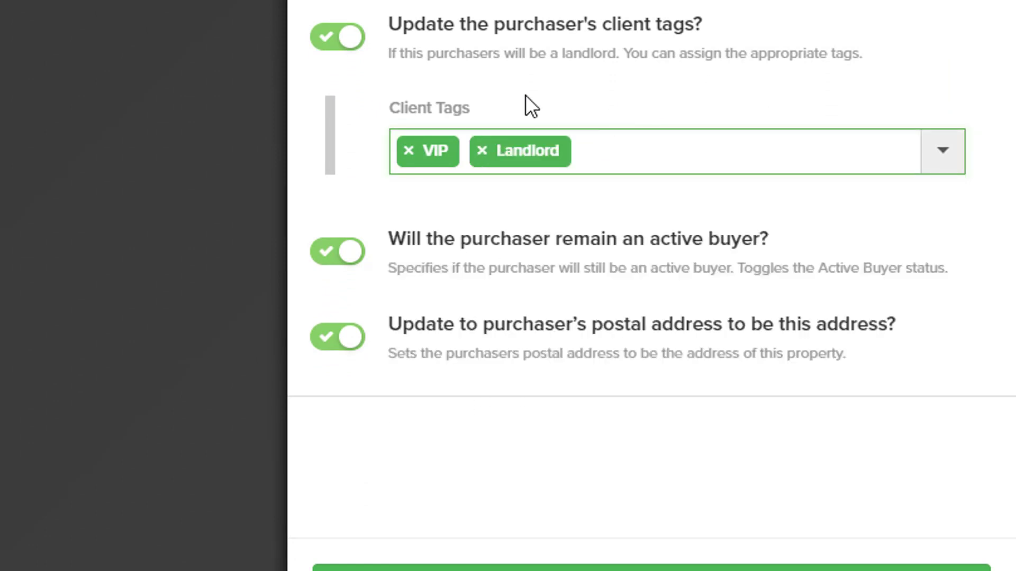
click(482, 151)
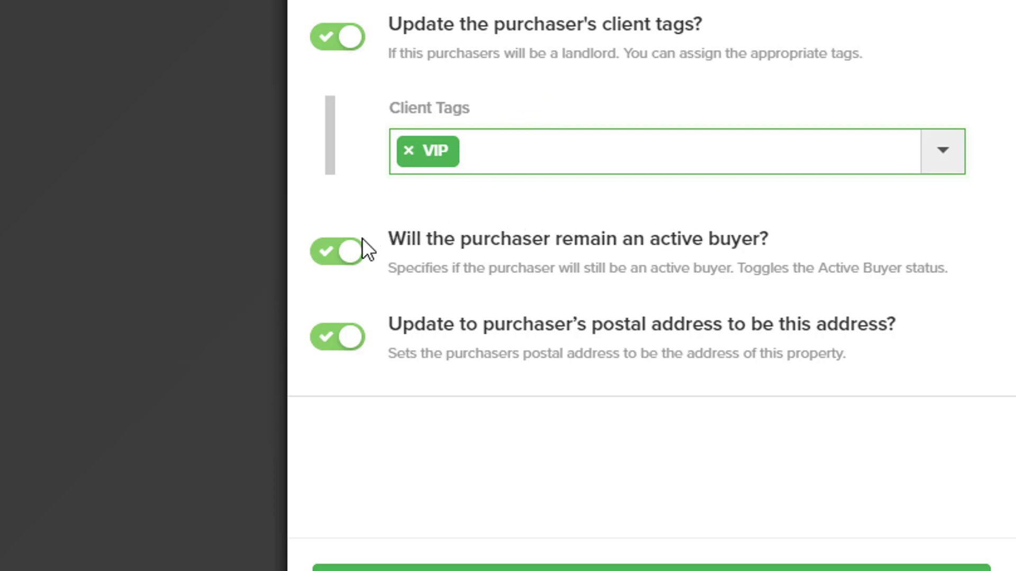
- Switch off the purchaser remaining an active buyer, keeping the postal address update on
click(326, 259)
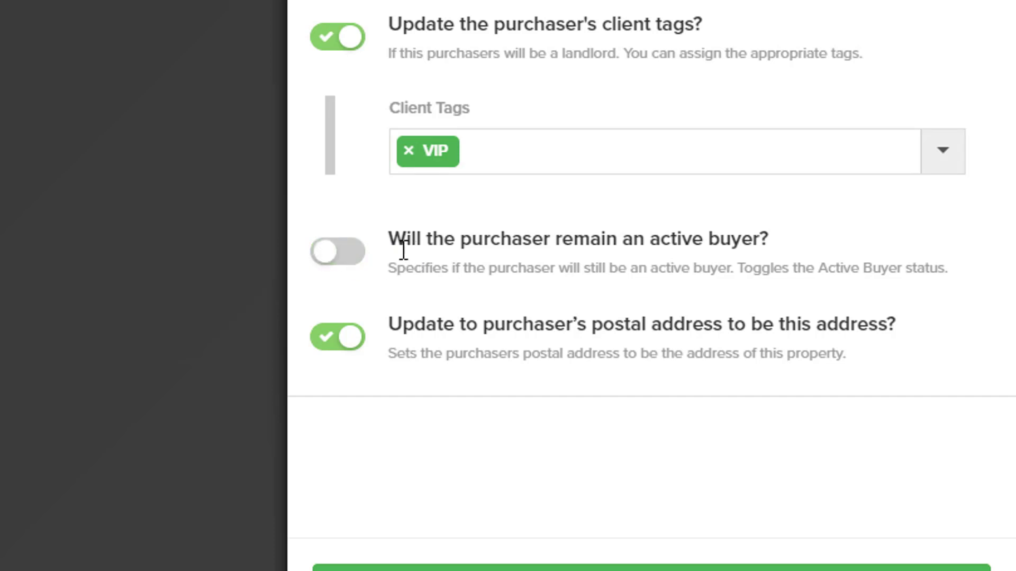
scroll(387, 254, down, 2)
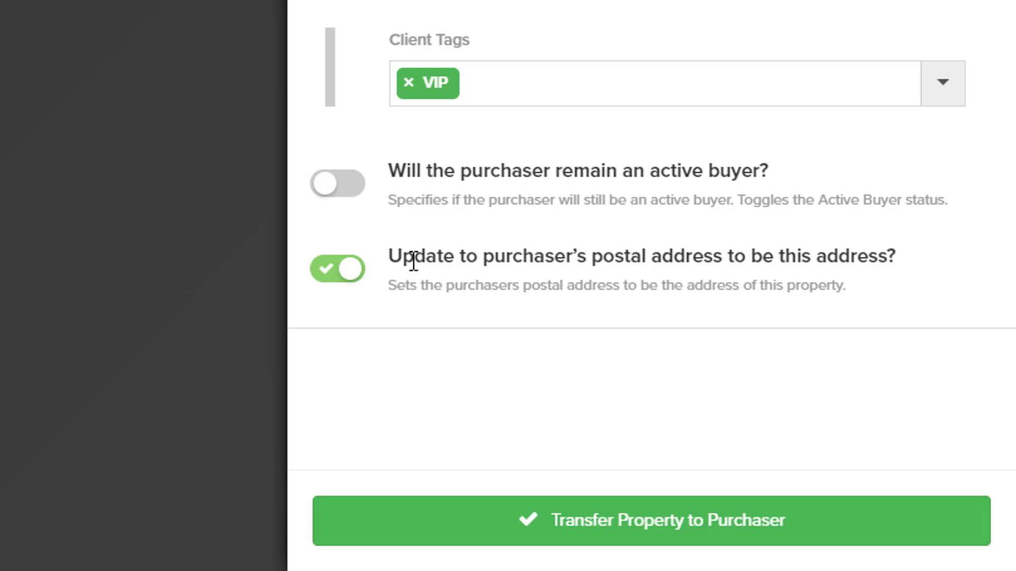
click(339, 272)
click(354, 275)
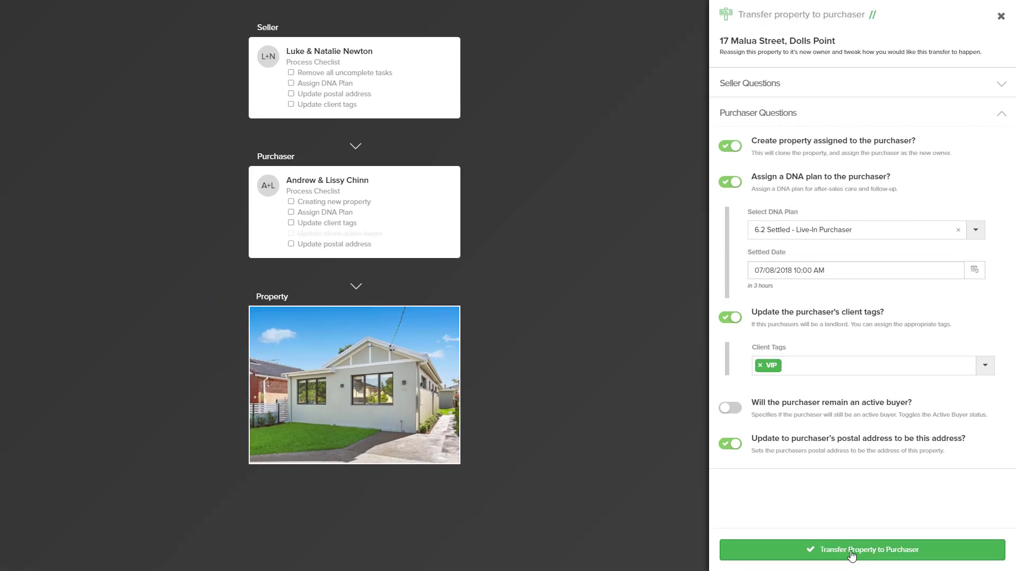
click(851, 553)
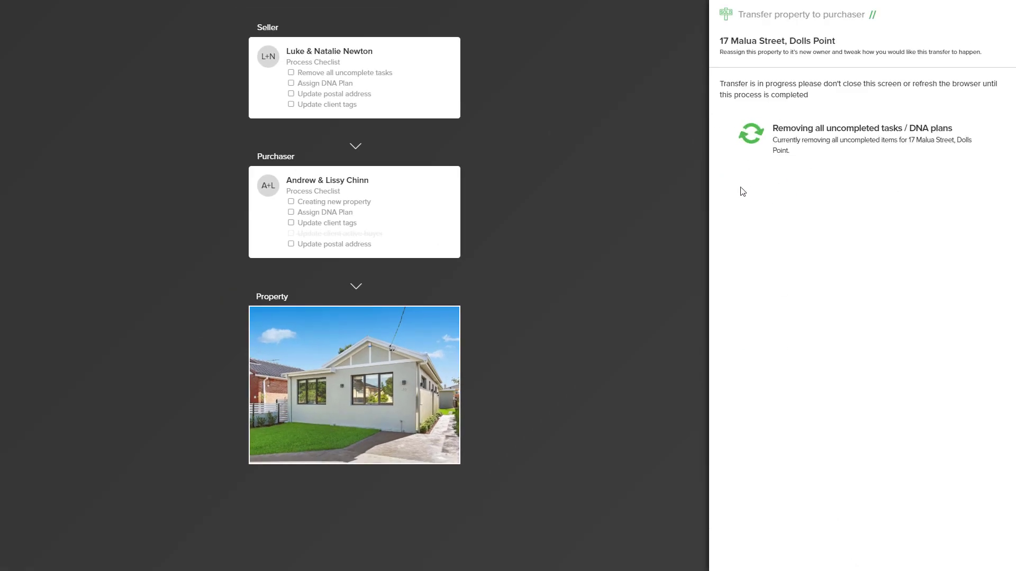